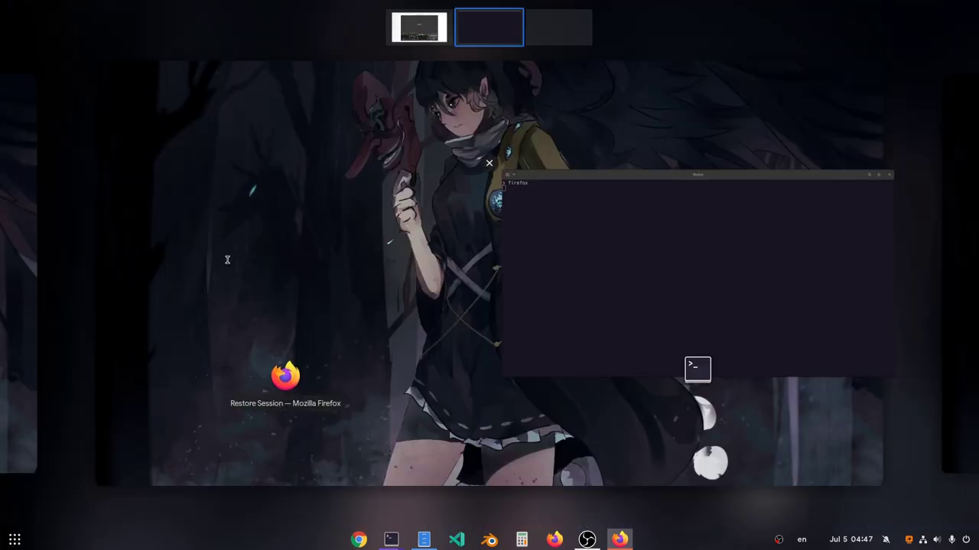
{"action": "key", "text": "alt+F2"}
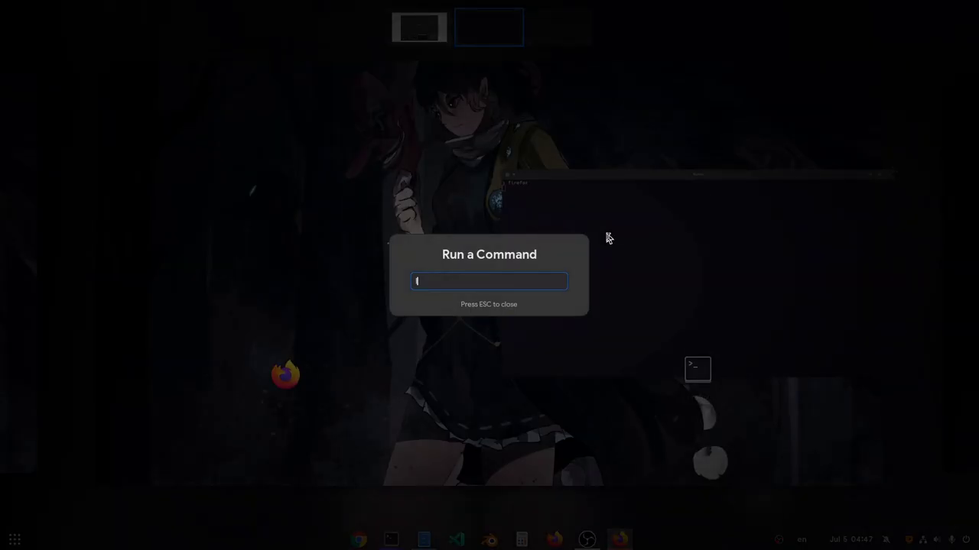
{"action": "type", "text": "lg"}
{"action": "key", "text": "Return"}
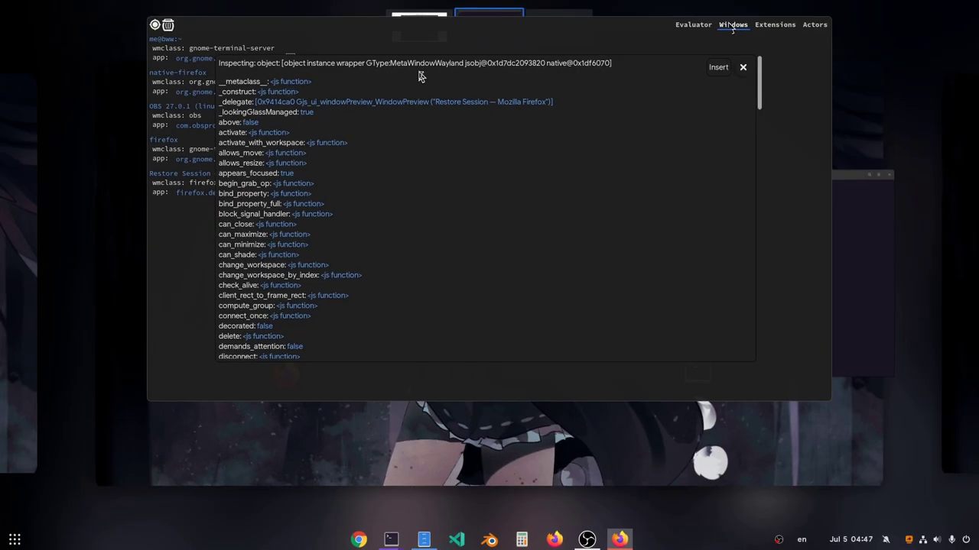
{"action": "key", "text": "Escape"}
{"action": "key", "text": "Escape"}
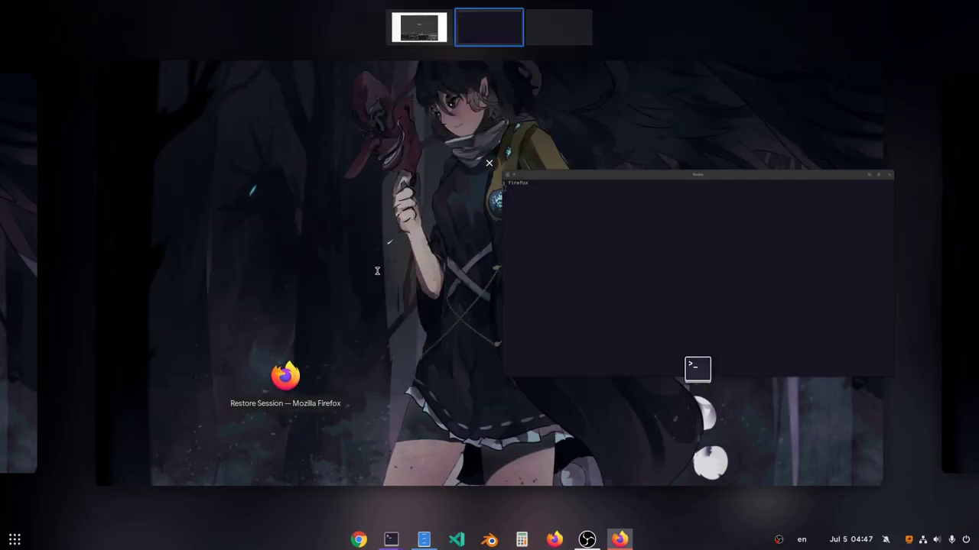
Step: Run 'flatpak run org.mozilla.firefox' in GNOME Terminal to open a Flatpak Firefox window
{"action": "left_click", "coordinate": [590, 252]}
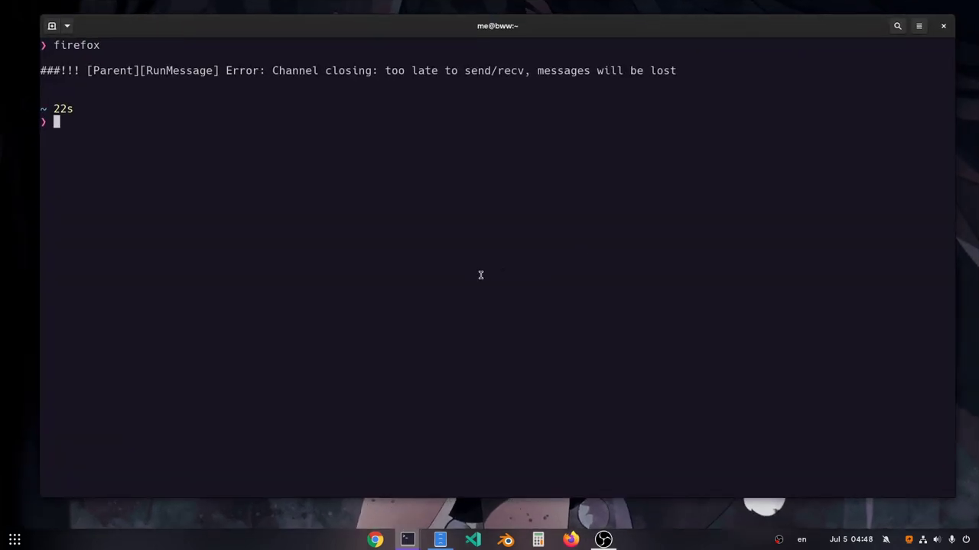
{"action": "type", "text": "flatpak run org.mozilla.firefox"}
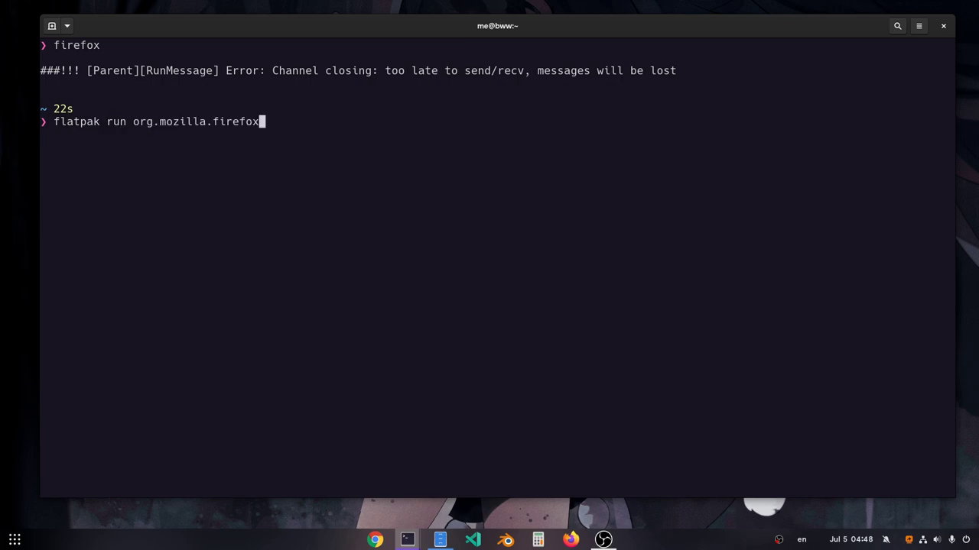
{"action": "key", "text": "Return"}
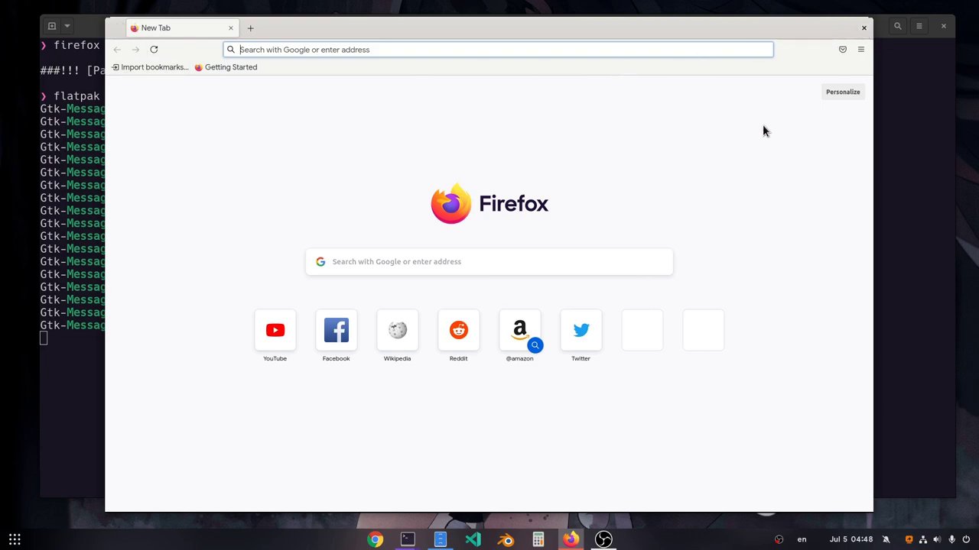
{"action": "key", "text": "alt+F2"}
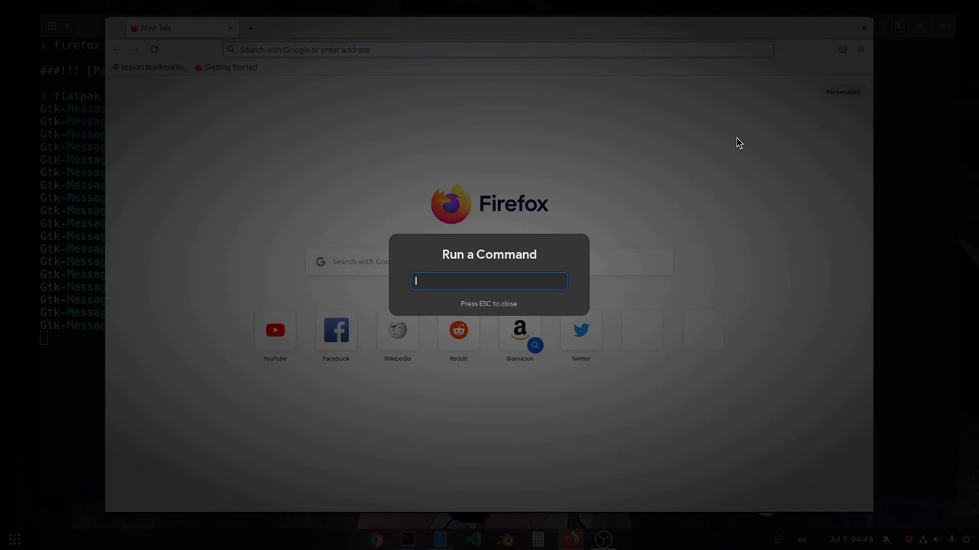
{"action": "type", "text": "lg"}
{"action": "key", "text": "Return"}
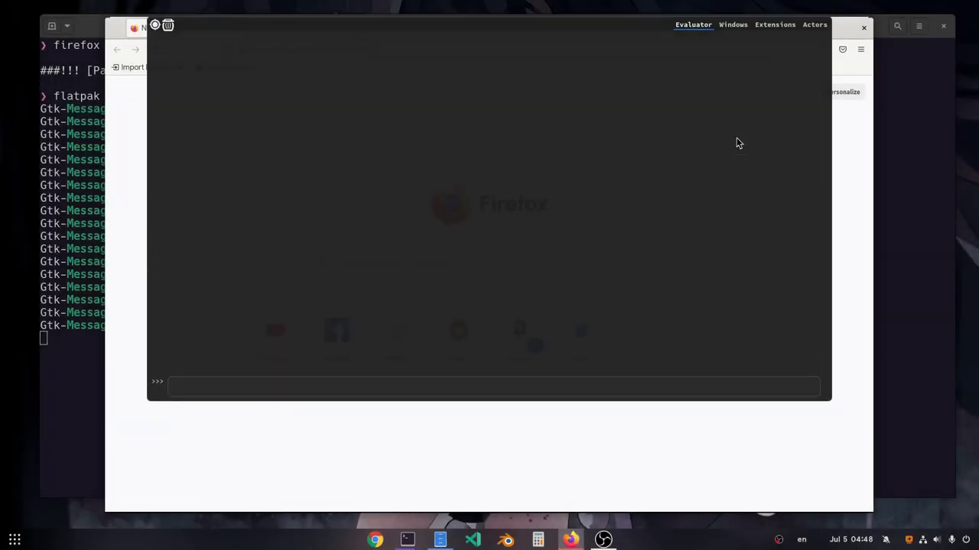
{"action": "left_click", "coordinate": [734, 25]}
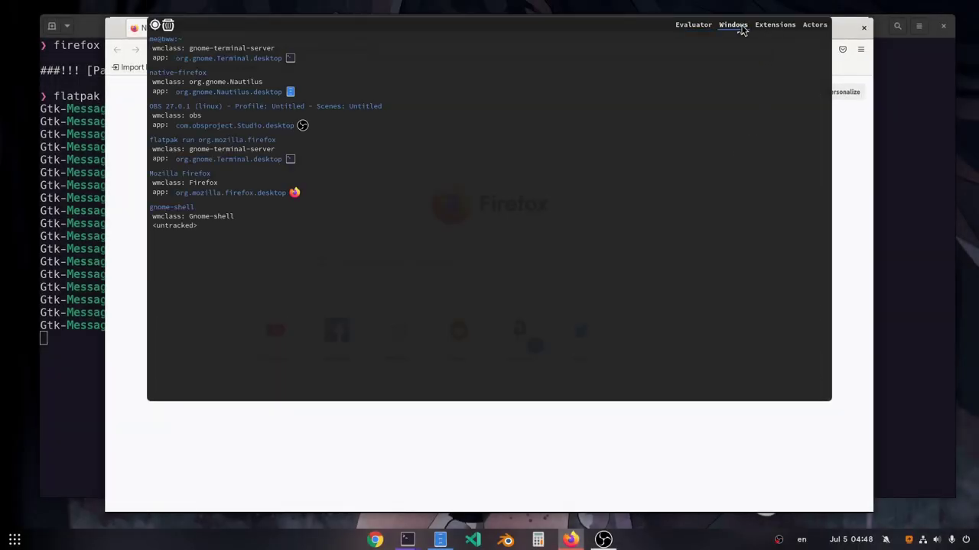
{"action": "left_click", "coordinate": [197, 176]}
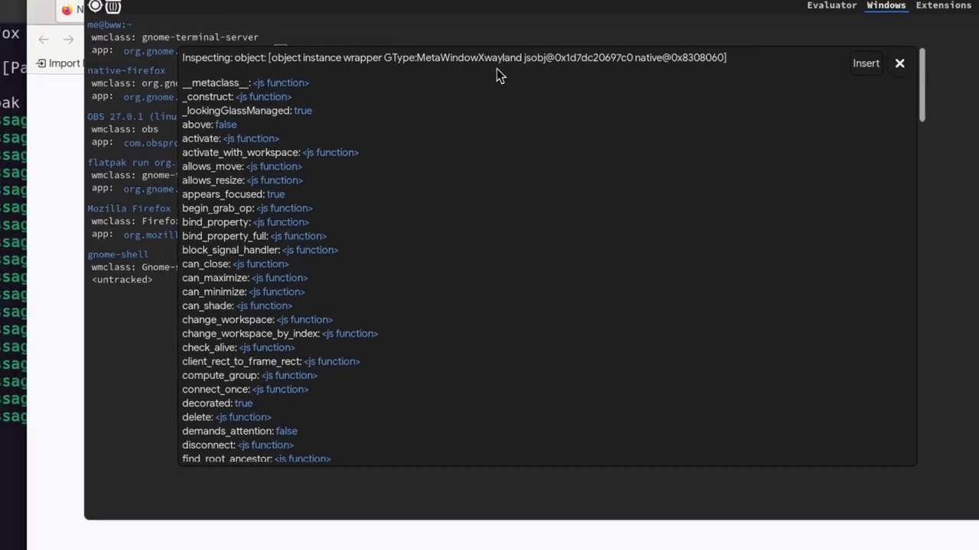
{"action": "left_click", "coordinate": [895, 123]}
{"action": "key", "text": "Escape"}
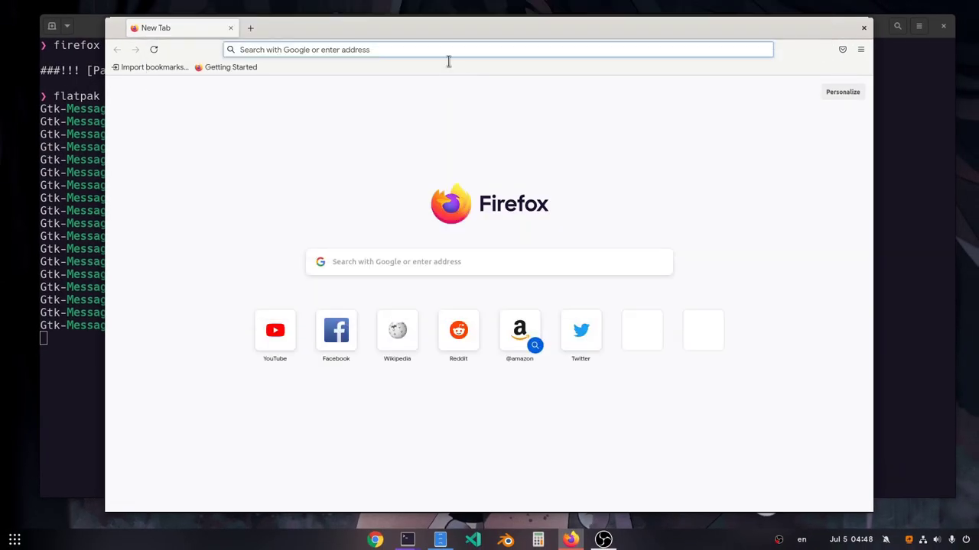
Step: Load about:support and select the Graphics Compositing value, WebRender (Software), and the WebGL 1 Driver Renderer value
{"action": "type", "text": "about:support"}
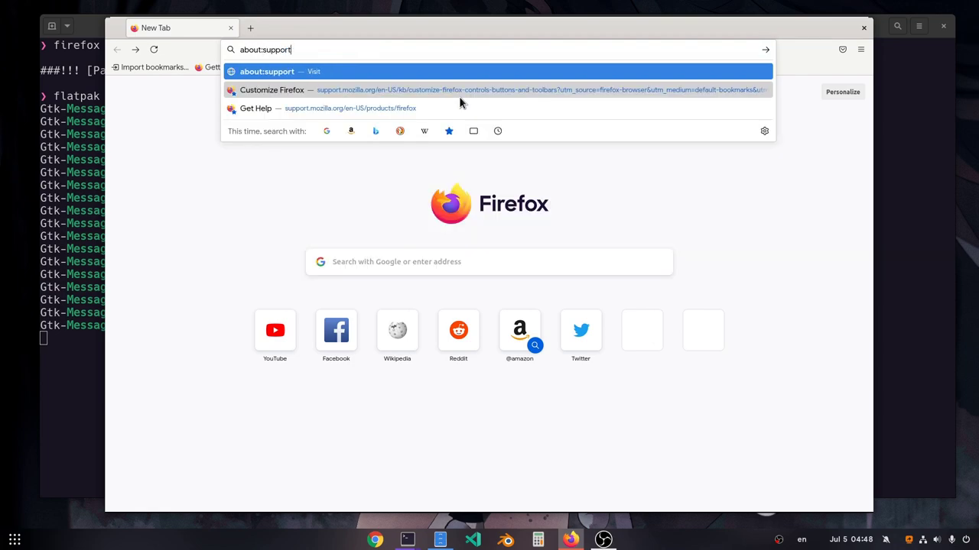
{"action": "key", "text": "Return"}
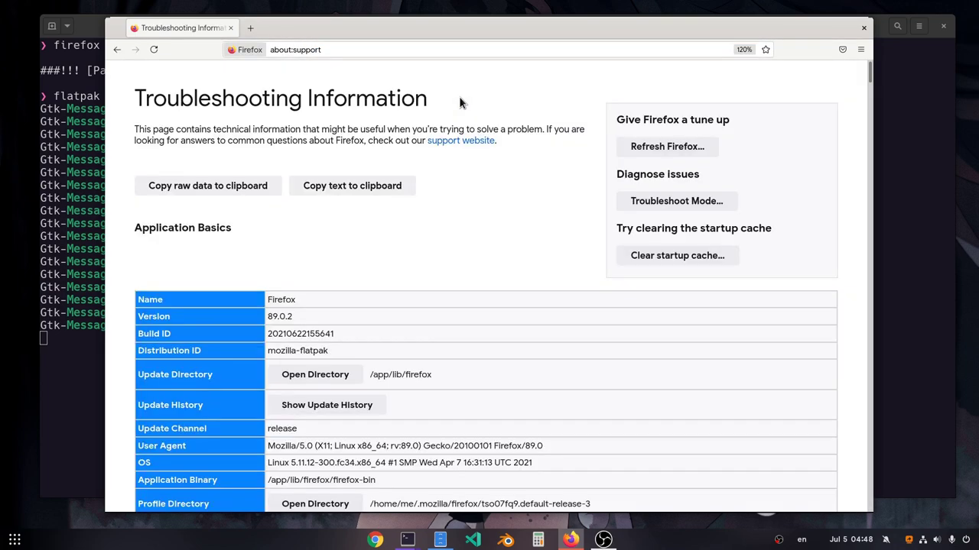
{"action": "scroll", "coordinate": [476, 195], "scroll_direction": "down", "scroll_amount": 6}
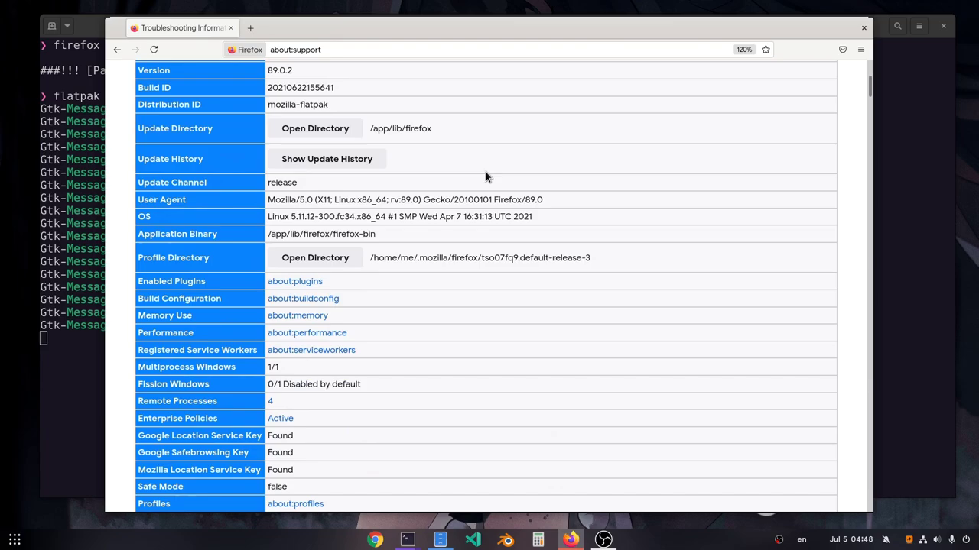
{"action": "scroll", "coordinate": [485, 177], "scroll_direction": "down", "scroll_amount": 20}
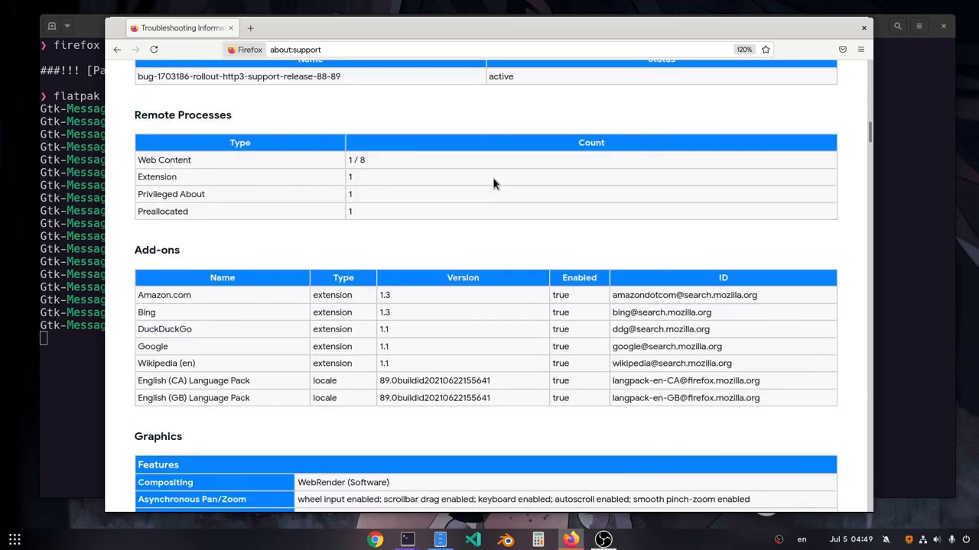
{"action": "scroll", "coordinate": [492, 177], "scroll_direction": "down", "scroll_amount": 7}
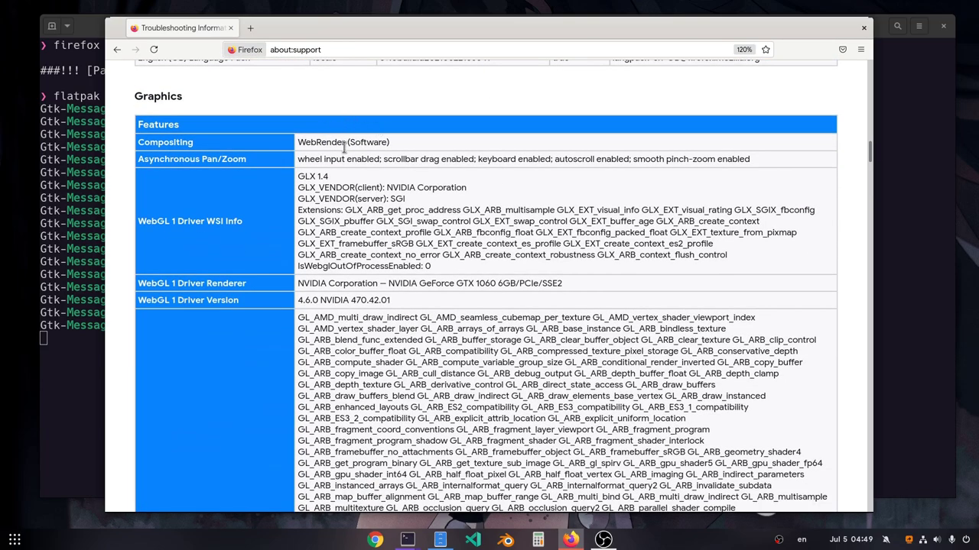
{"action": "triple_click", "coordinate": [344, 145]}
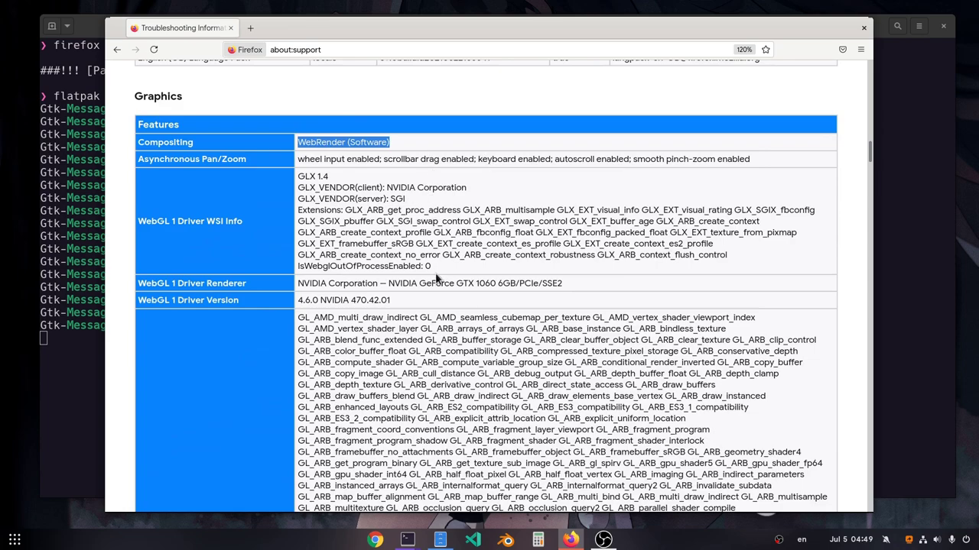
{"action": "triple_click", "coordinate": [433, 289]}
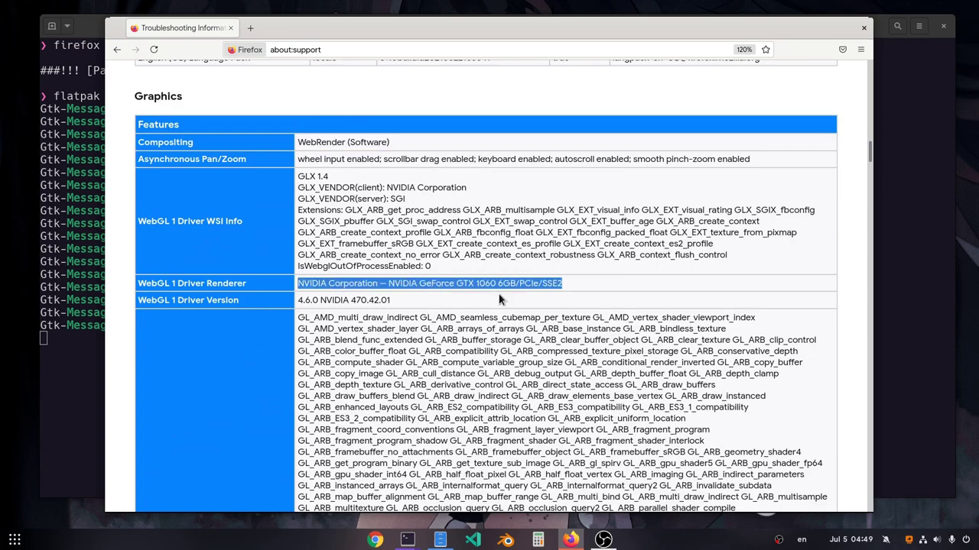
Step: Close Firefox, launch Flatseal and select Firefox from its application list
{"action": "left_click", "coordinate": [863, 27]}
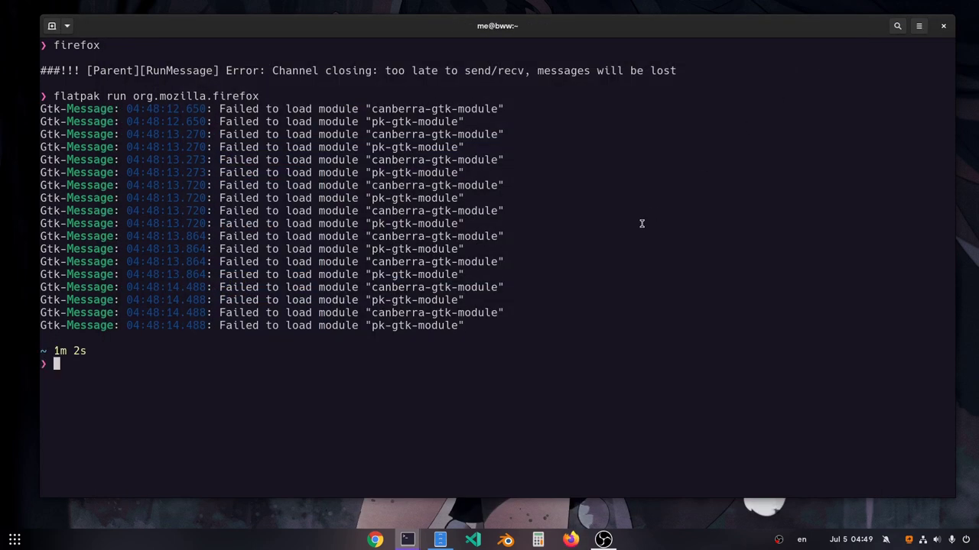
{"action": "key", "text": "super"}
{"action": "type", "text": "flat"}
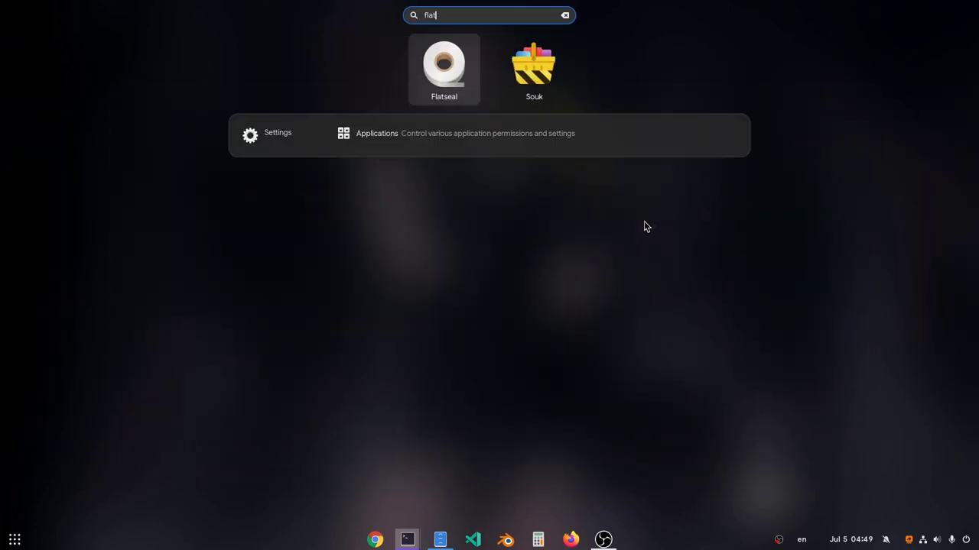
{"action": "key", "text": "Return"}
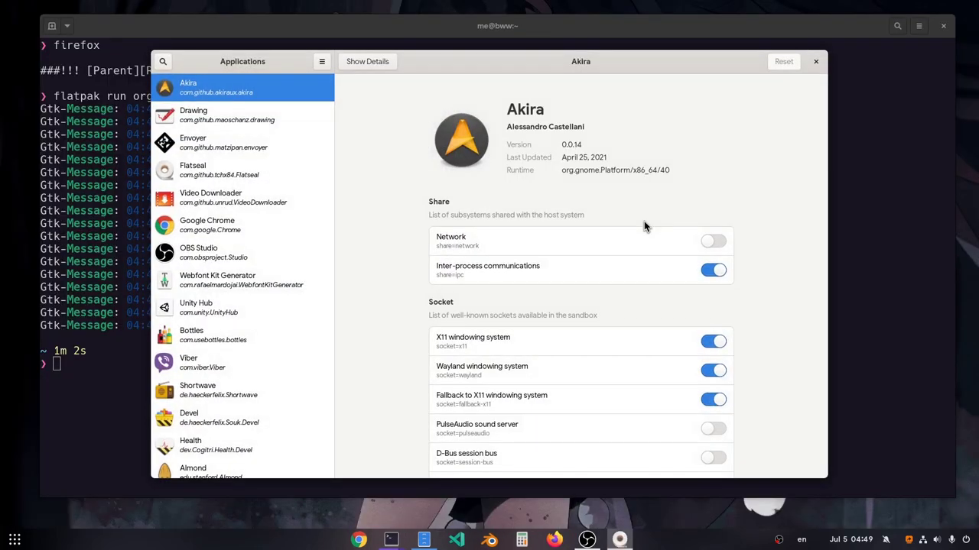
{"action": "left_click", "coordinate": [164, 62]}
{"action": "type", "text": "firefox"}
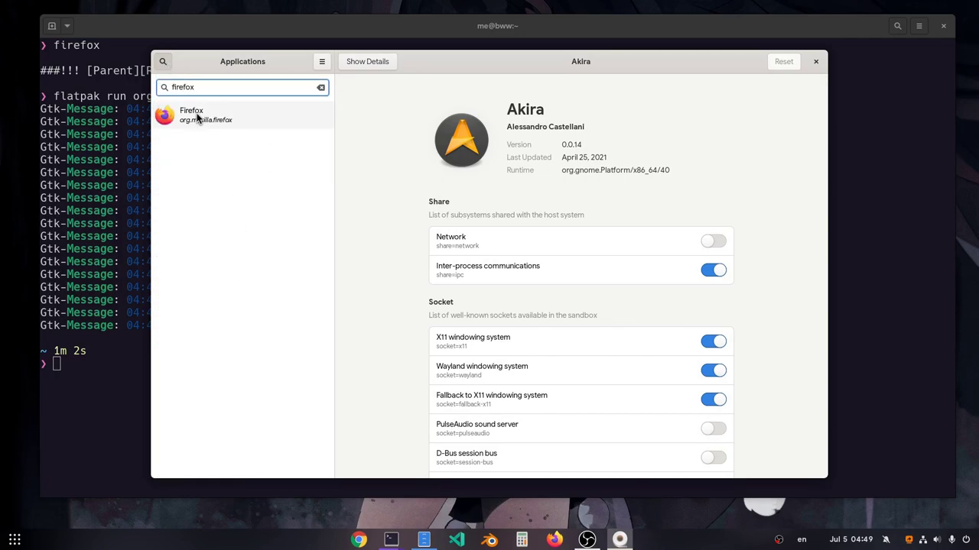
{"action": "left_click", "coordinate": [197, 113]}
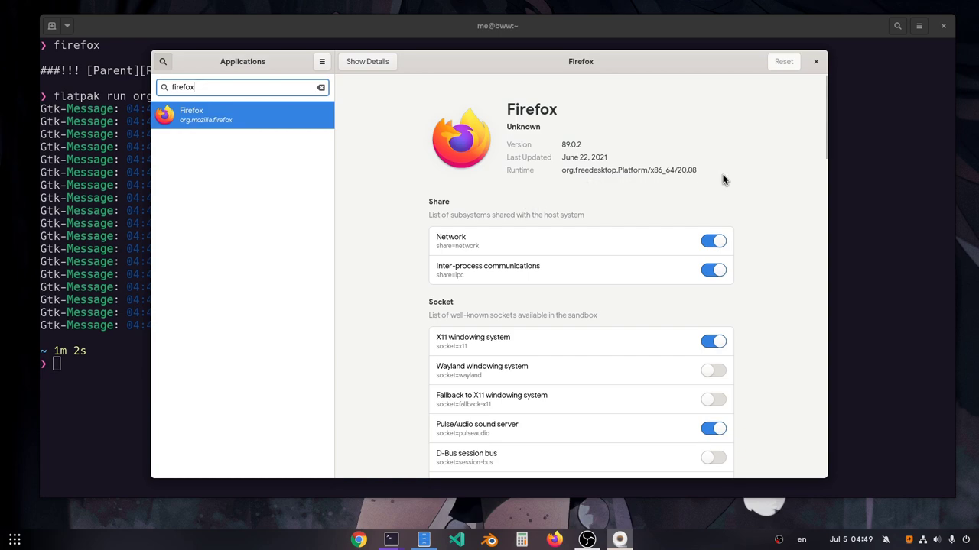
Step: Enable Firefox's 'Wayland windowing system' socket and 'GPU acceleration' device permissions
{"action": "scroll", "coordinate": [734, 182], "scroll_direction": "down", "scroll_amount": 4}
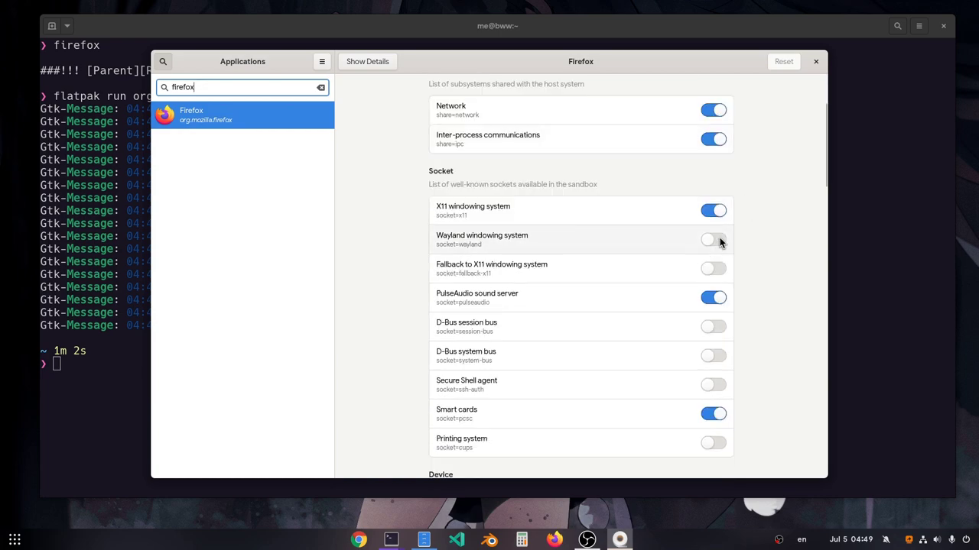
{"action": "left_click", "coordinate": [718, 241]}
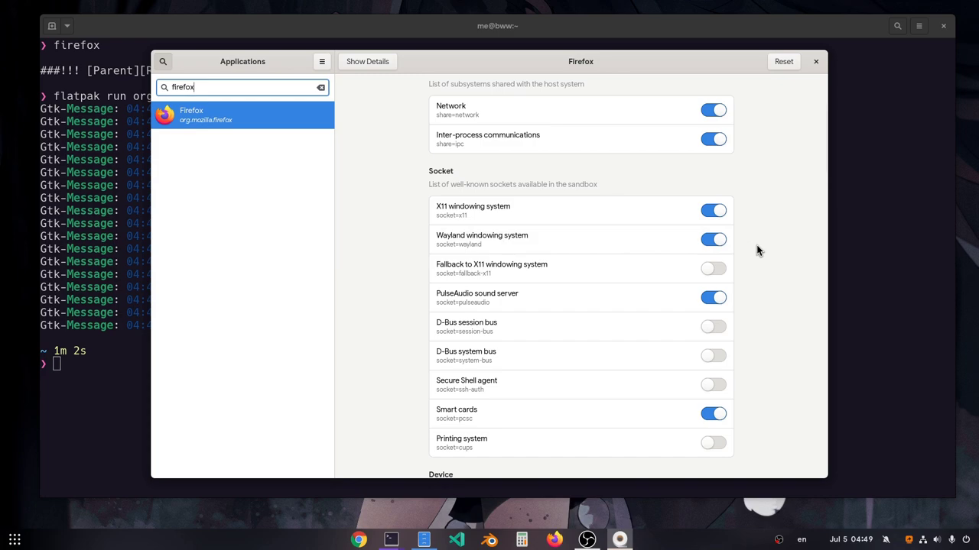
{"action": "scroll", "coordinate": [756, 248], "scroll_direction": "down", "scroll_amount": 8}
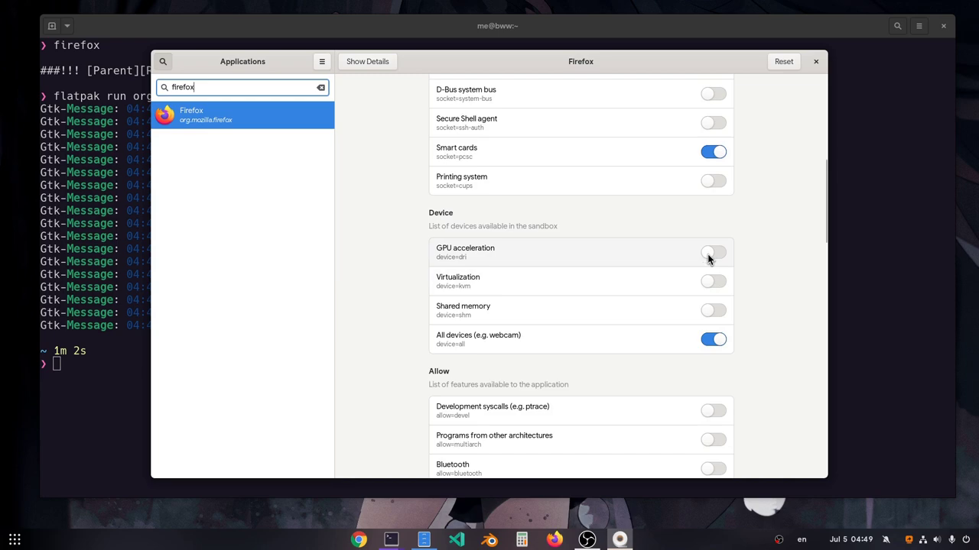
{"action": "left_click", "coordinate": [709, 253]}
{"action": "scroll", "coordinate": [741, 249], "scroll_direction": "down", "scroll_amount": 1}
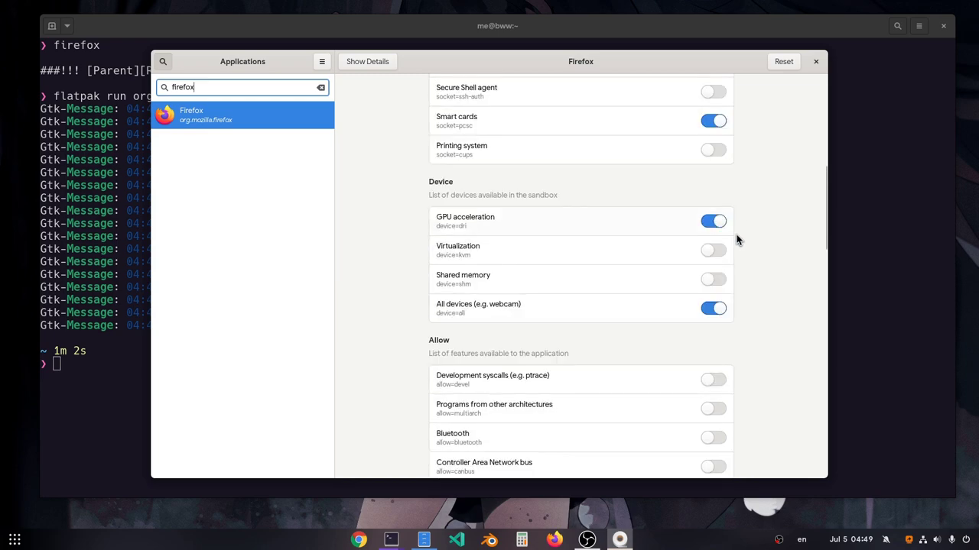
{"action": "scroll", "coordinate": [749, 251], "scroll_direction": "down", "scroll_amount": 8}
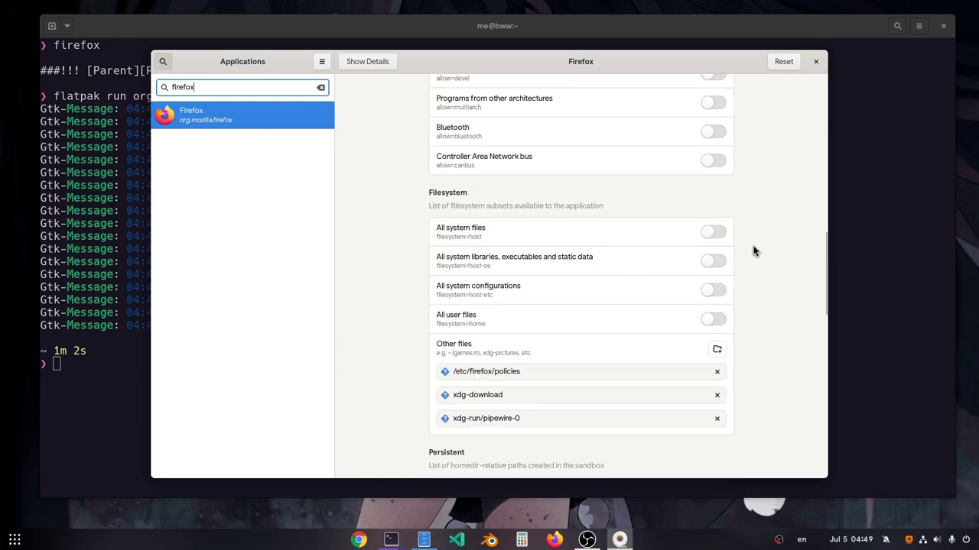
{"action": "scroll", "coordinate": [753, 251], "scroll_direction": "down", "scroll_amount": 6}
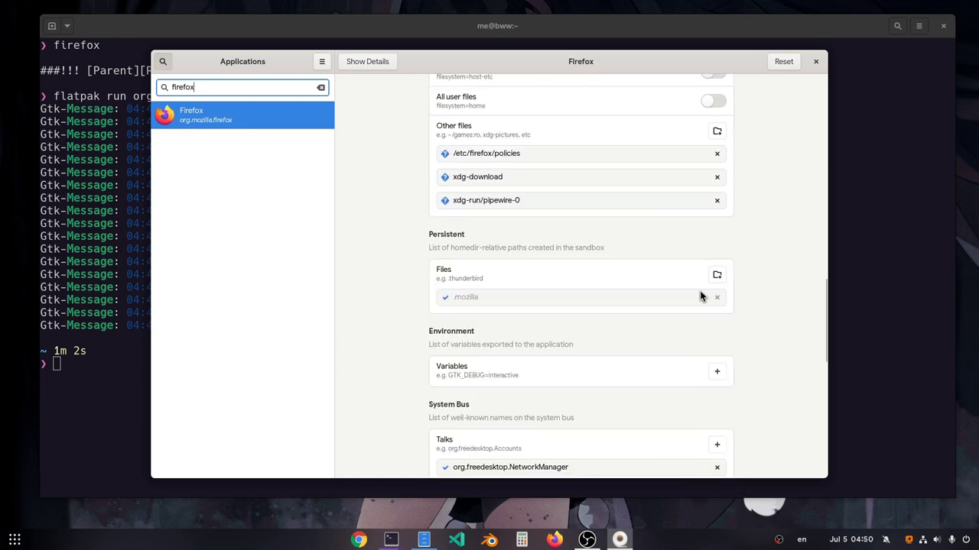
Step: Add the Firefox environment variable MOZ_ENABLE_WAYLAND=1 in Flatseal, then close Flatseal
{"action": "left_click", "coordinate": [716, 372]}
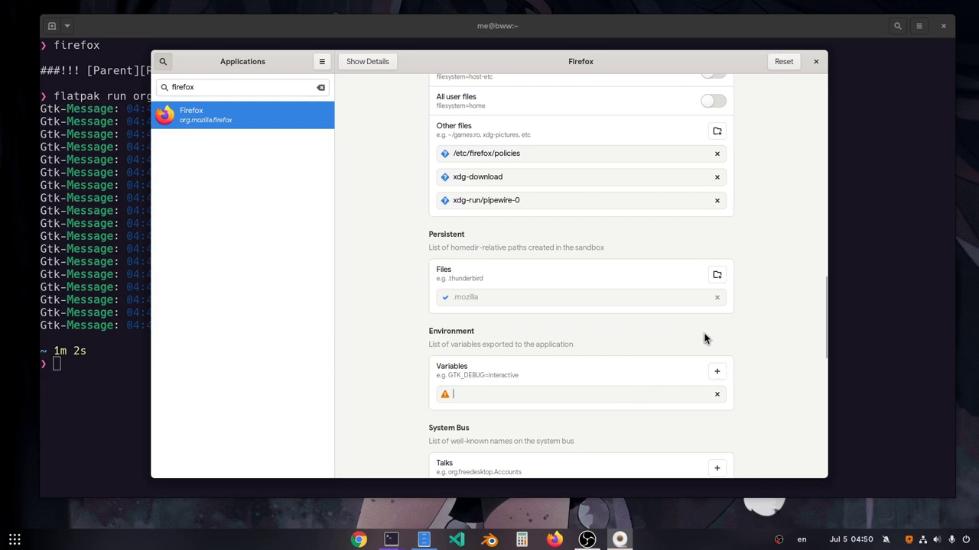
{"action": "type", "text": "MOZ_ENABLE_WAYLAND"}
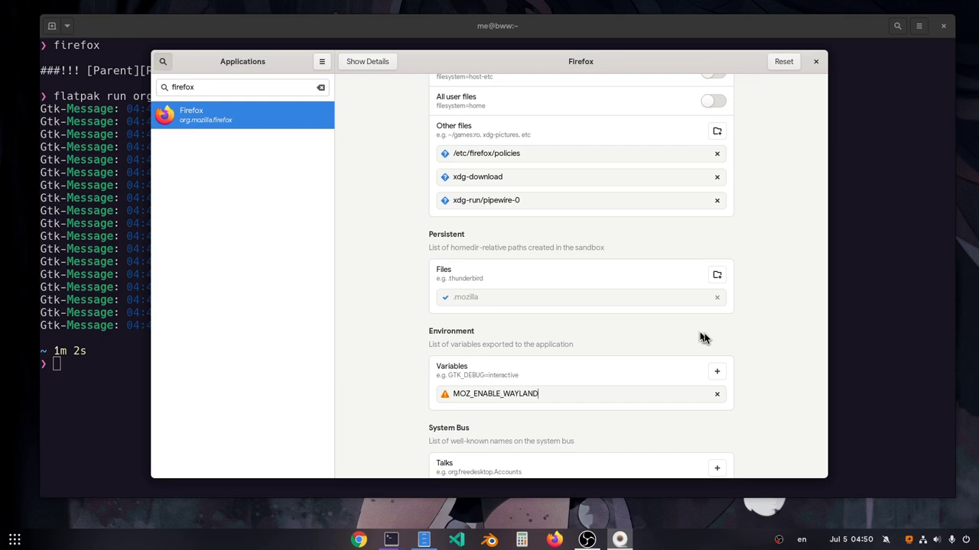
{"action": "type", "text": "=1"}
{"action": "left_click", "coordinate": [815, 61]}
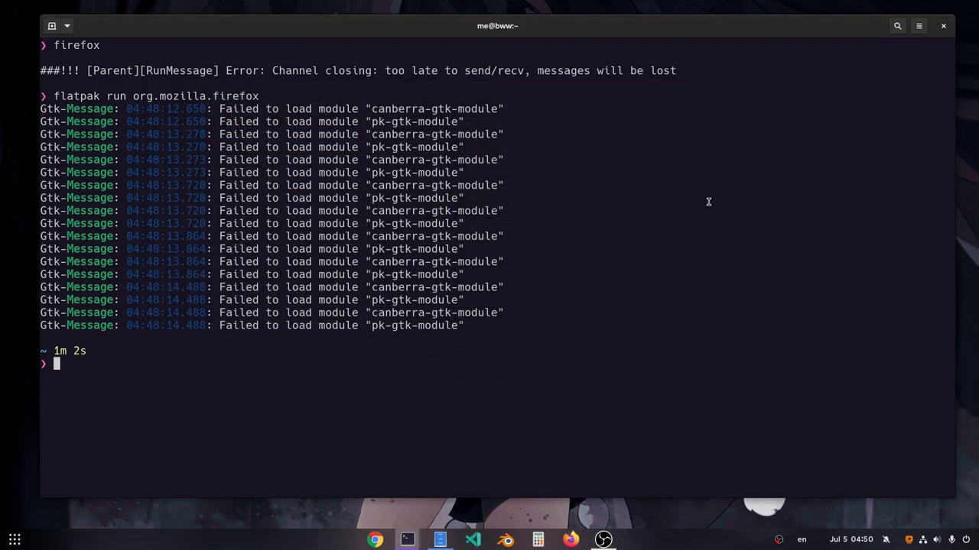
Step: Relaunch Flatpak Firefox and check its window in Looking Glass (lg) shows MetaWindowWayland
{"action": "key", "text": "Up"}
{"action": "key", "text": "Return"}
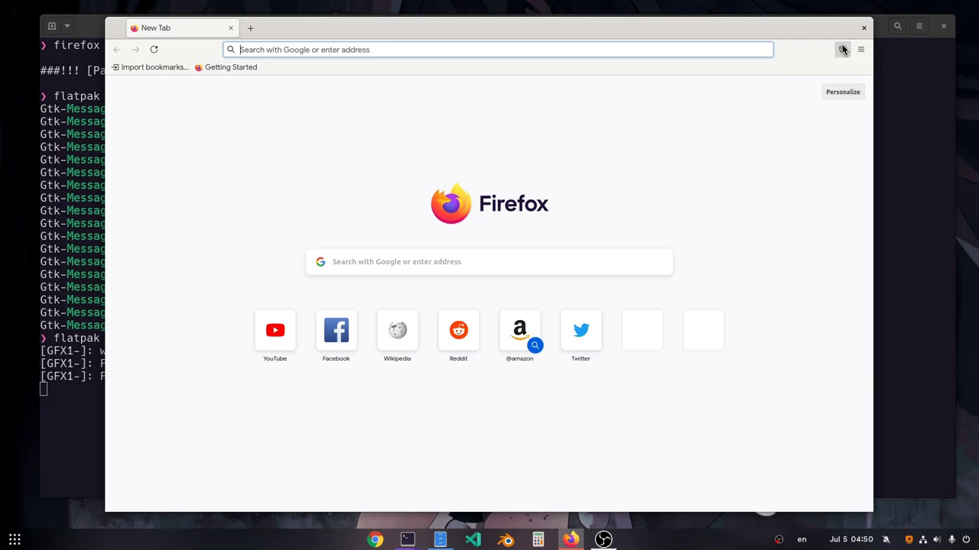
{"action": "key", "text": "alt+F2"}
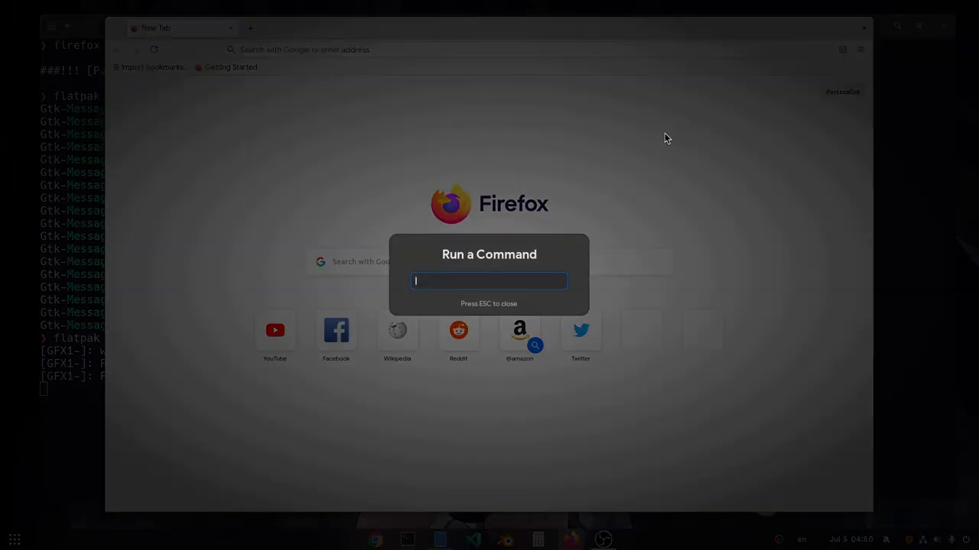
{"action": "type", "text": "lg"}
{"action": "key", "text": "Return"}
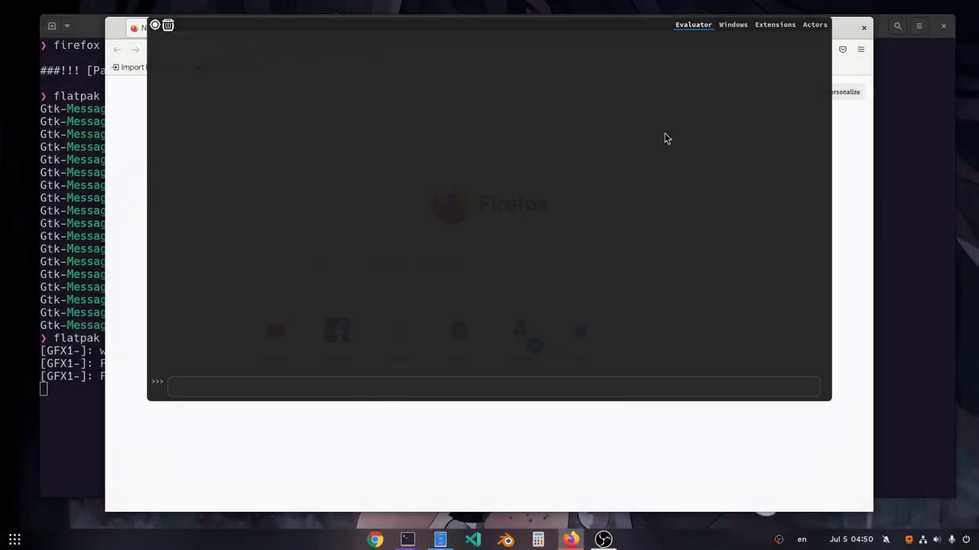
{"action": "left_click", "coordinate": [741, 26]}
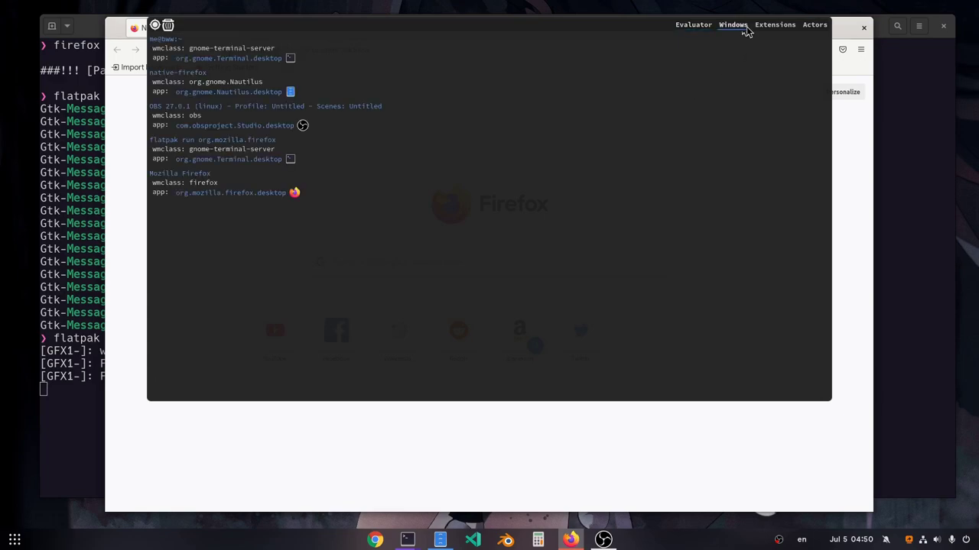
{"action": "left_click", "coordinate": [208, 178]}
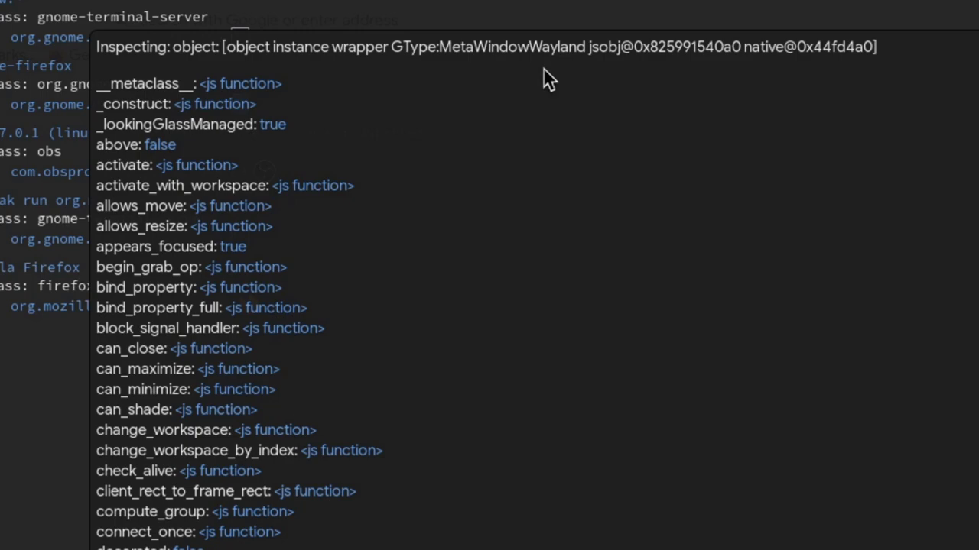
{"action": "key", "text": "Escape"}
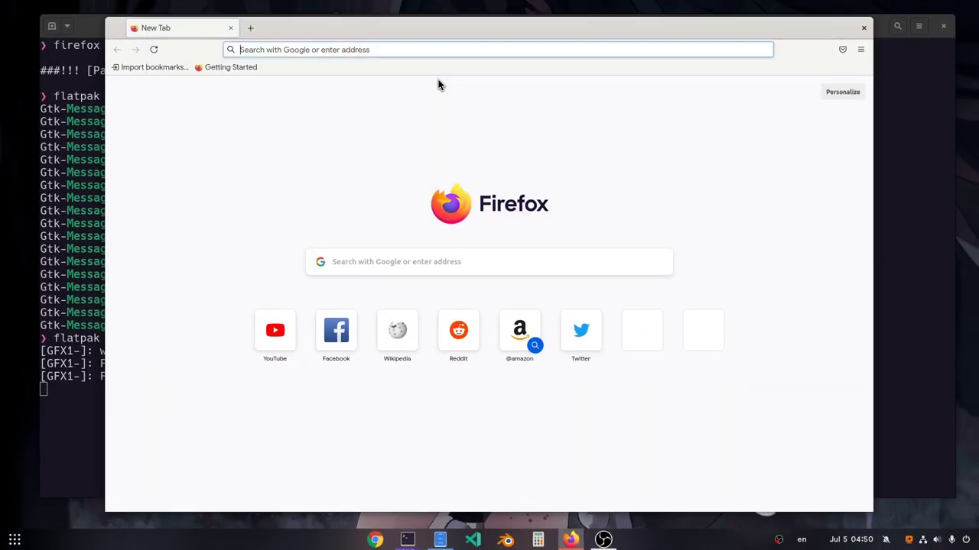
Step: Load about:support and select the WebRender (Software) Compositing and Mesa llvmpipe WebGL 1 Driver Renderer values
{"action": "left_click", "coordinate": [464, 55]}
{"action": "type", "text": "a"}
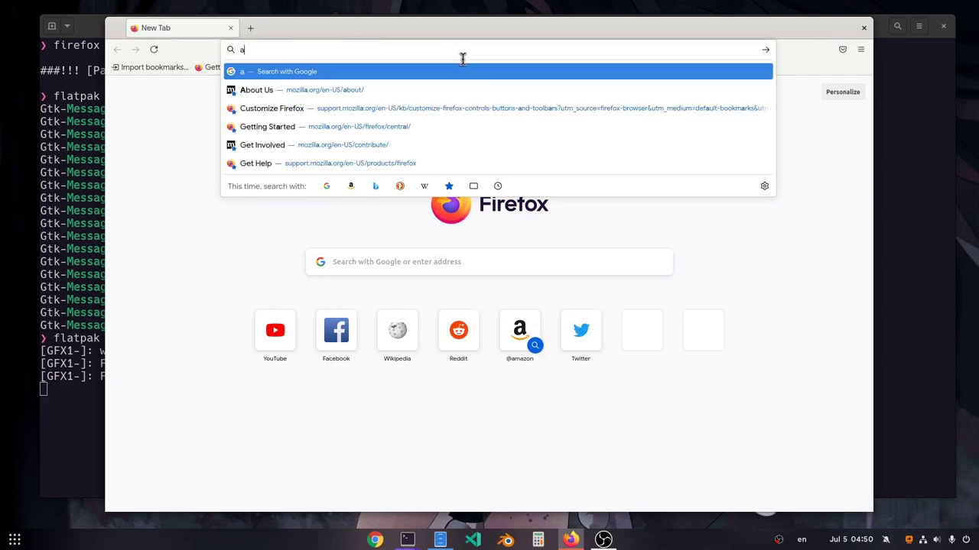
{"action": "type", "text": "bout:suppor"}
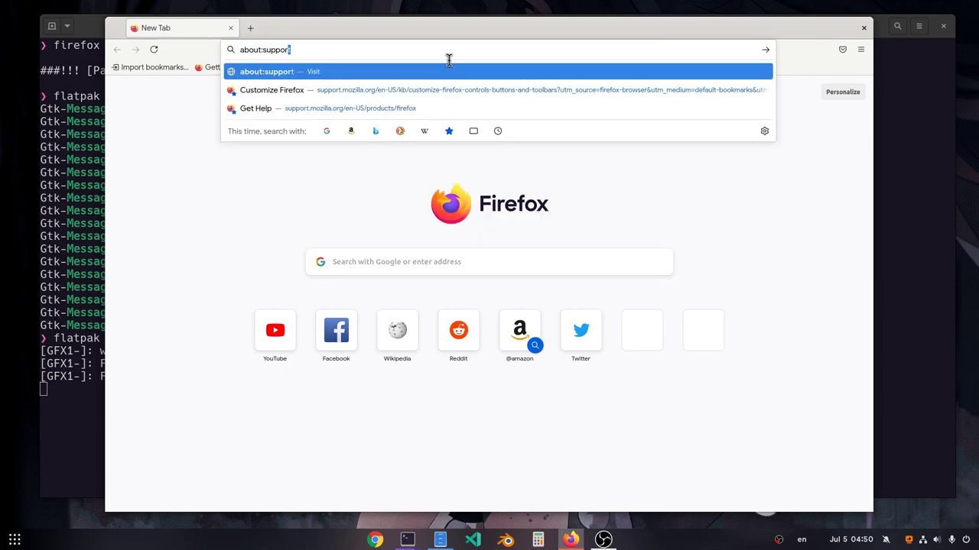
{"action": "type", "text": "t"}
{"action": "key", "text": "Return"}
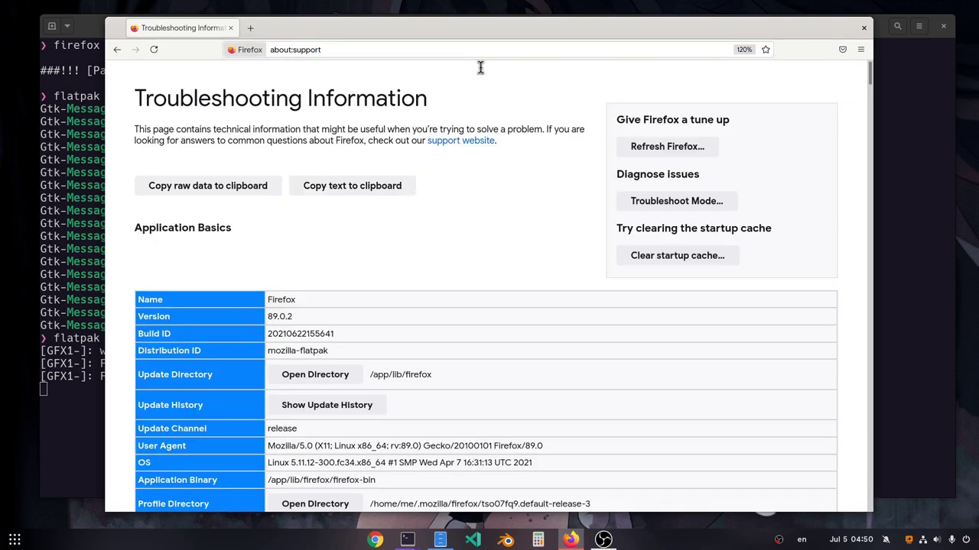
{"action": "scroll", "coordinate": [520, 109], "scroll_direction": "down", "scroll_amount": 10}
{"action": "scroll", "coordinate": [519, 111], "scroll_direction": "down", "scroll_amount": 10}
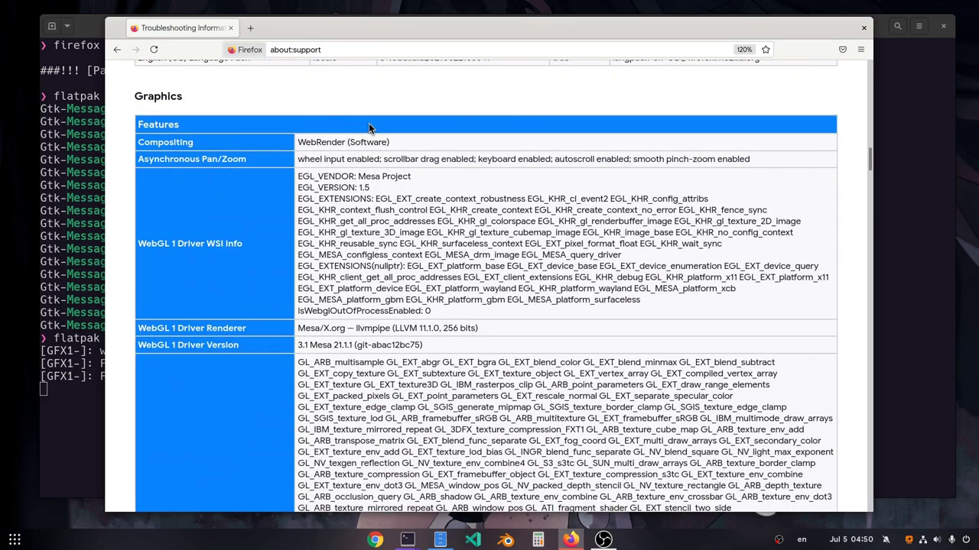
{"action": "triple_click", "coordinate": [382, 142]}
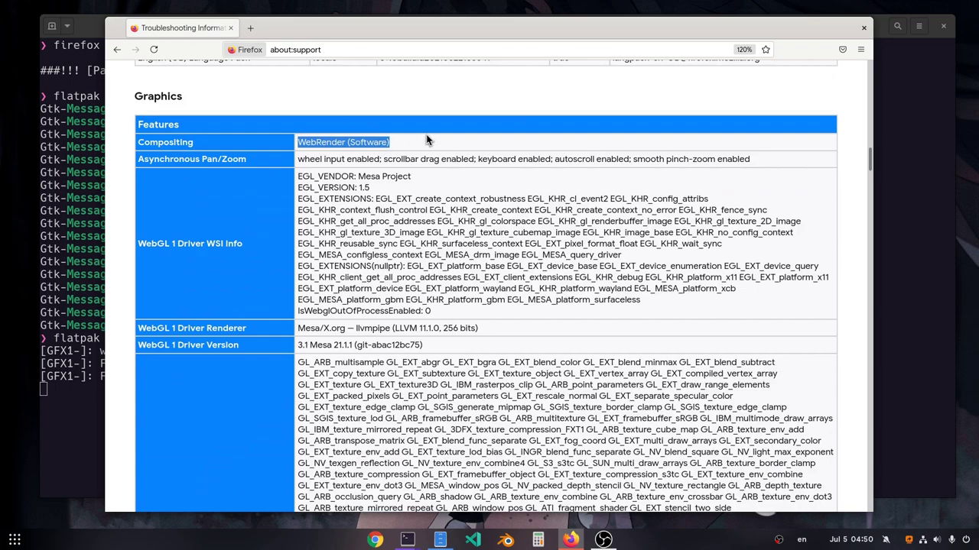
{"action": "scroll", "coordinate": [425, 142], "scroll_direction": "down", "scroll_amount": 5}
{"action": "triple_click", "coordinate": [407, 156]}
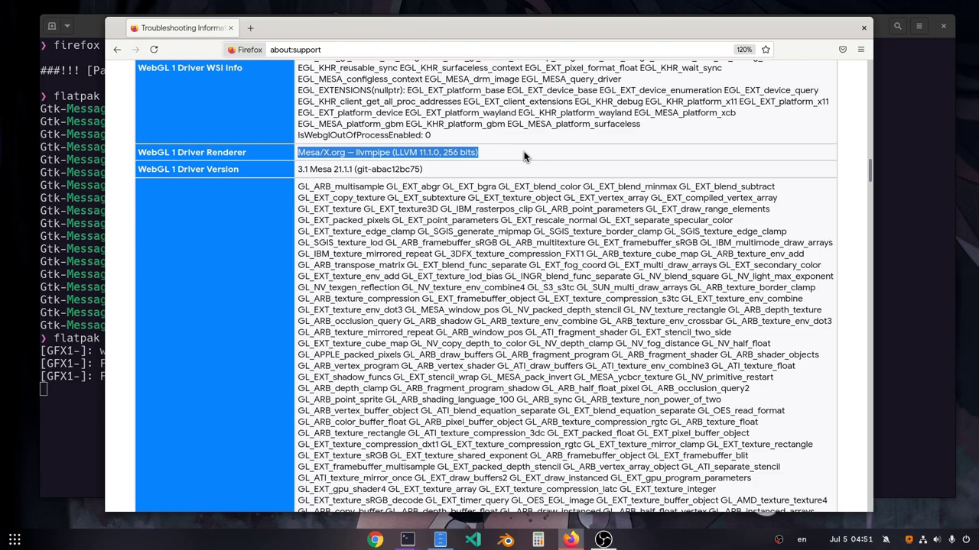
{"action": "scroll", "coordinate": [524, 157], "scroll_direction": "up", "scroll_amount": 2}
Step: Show the Activities overview with Firefox and the terminal side by side
{"action": "key", "text": "super"}
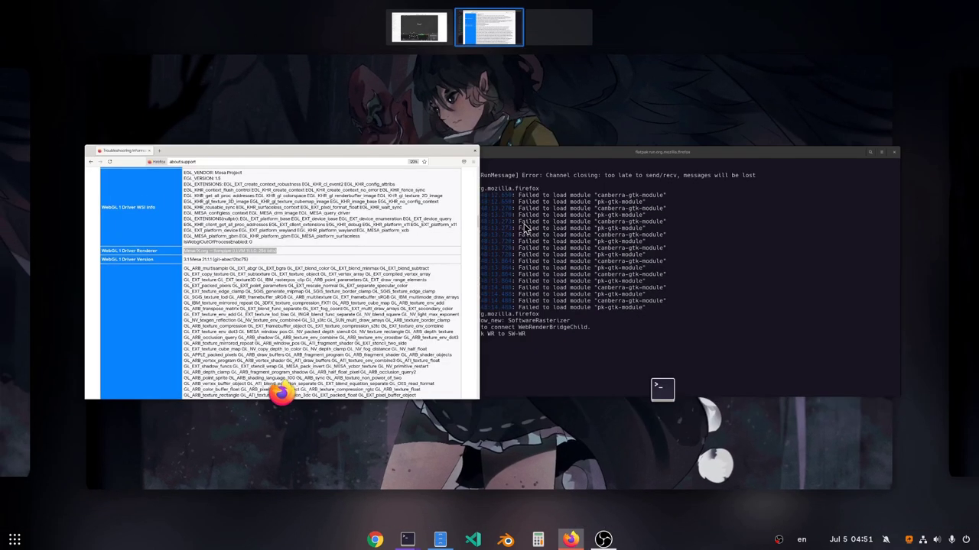